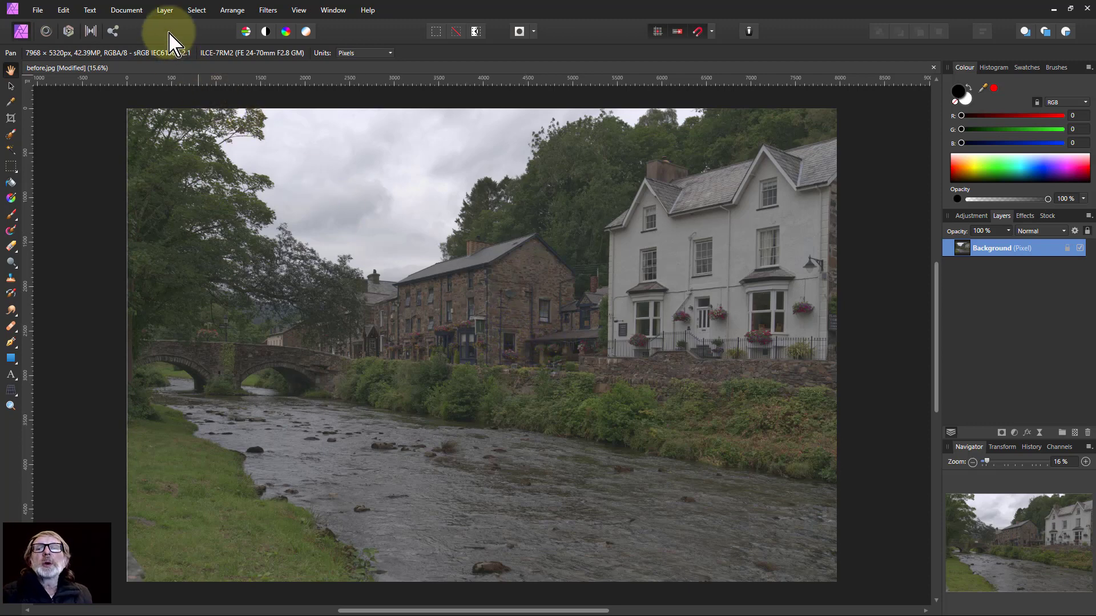
Add a Brightness/Contrast adjustment layer above the Background from the Layers panel's Adjustments list
left_click(165, 10)
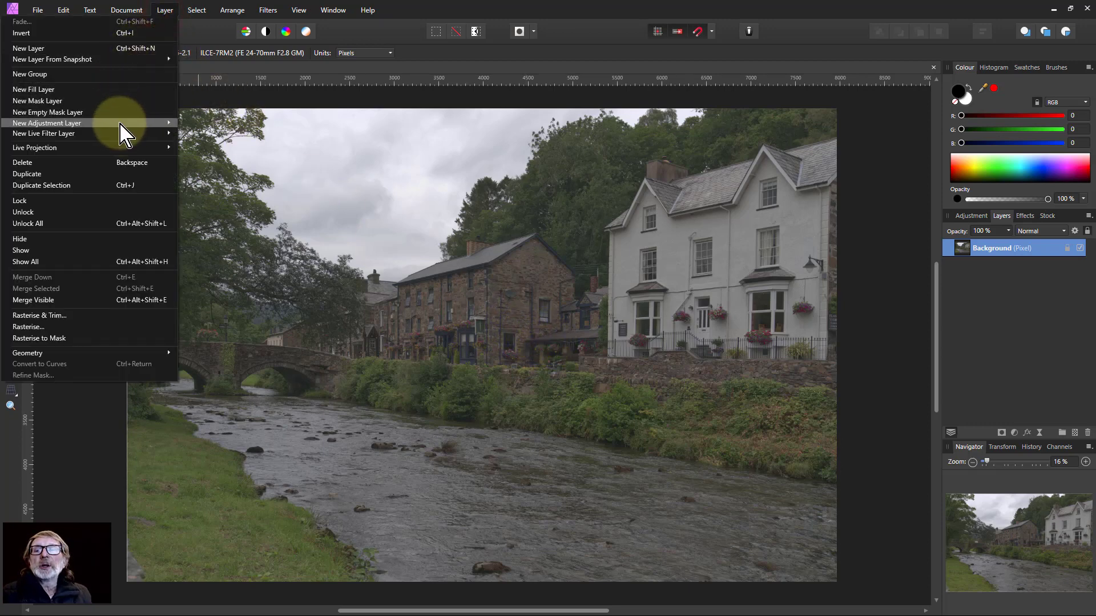
mouse_move(122, 127)
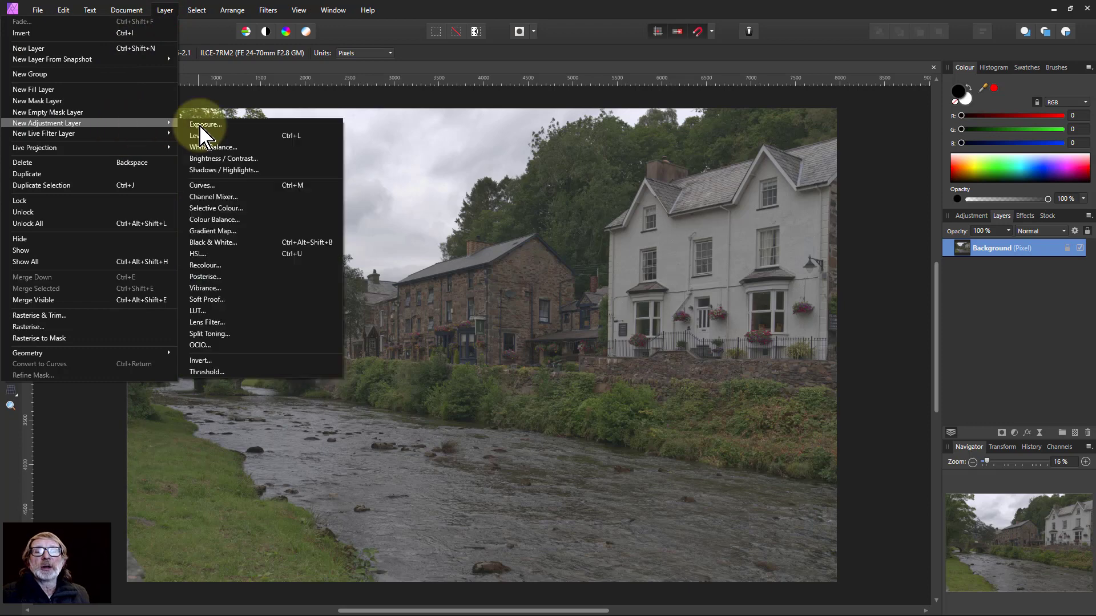
left_click(1040, 368)
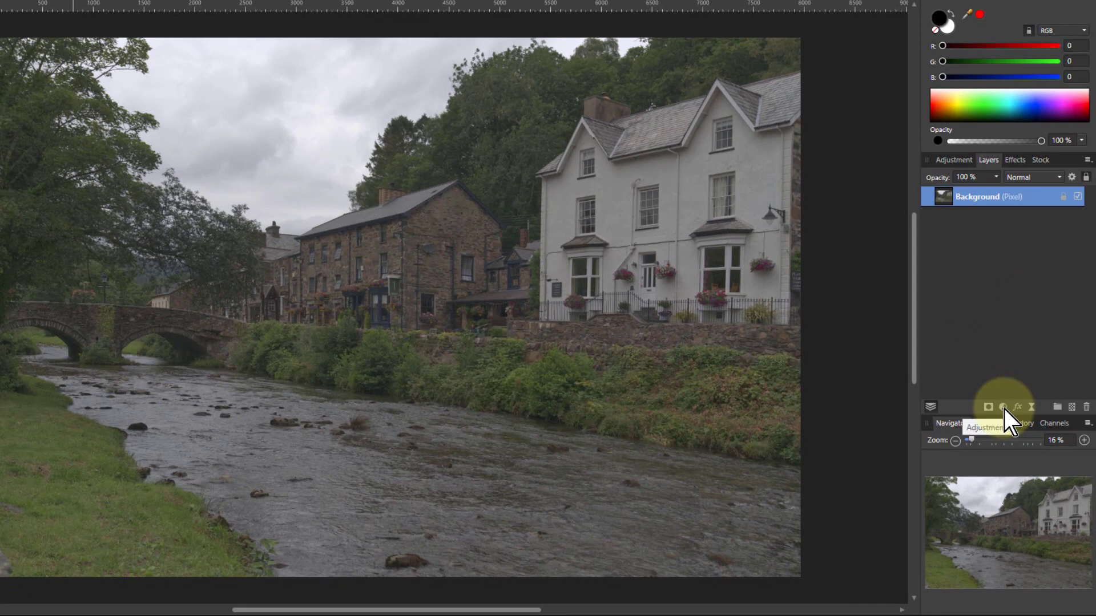
left_click(1004, 407)
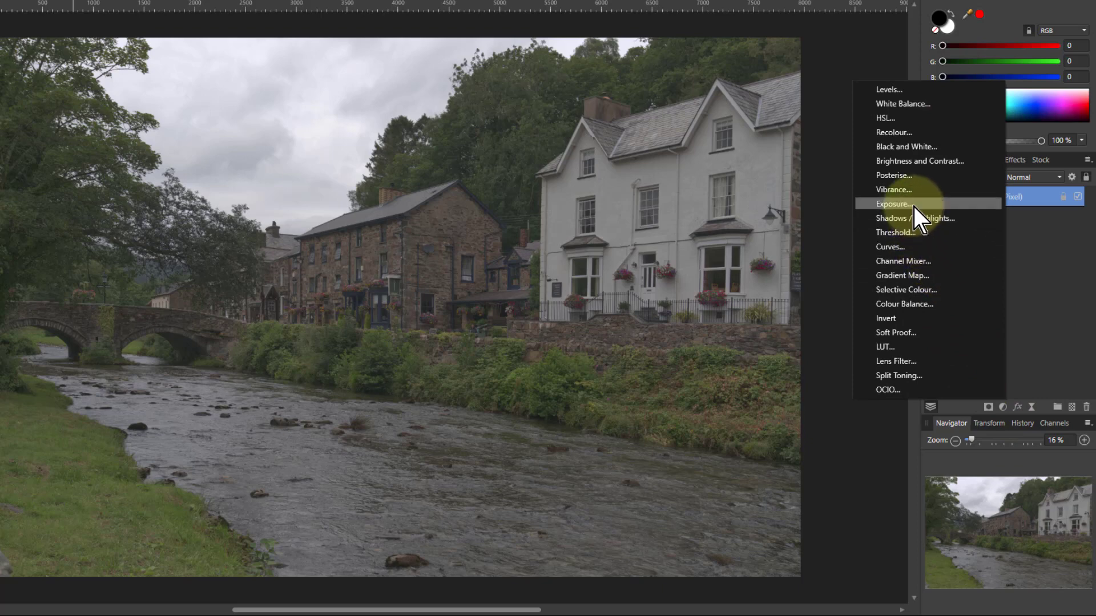
left_click(912, 161)
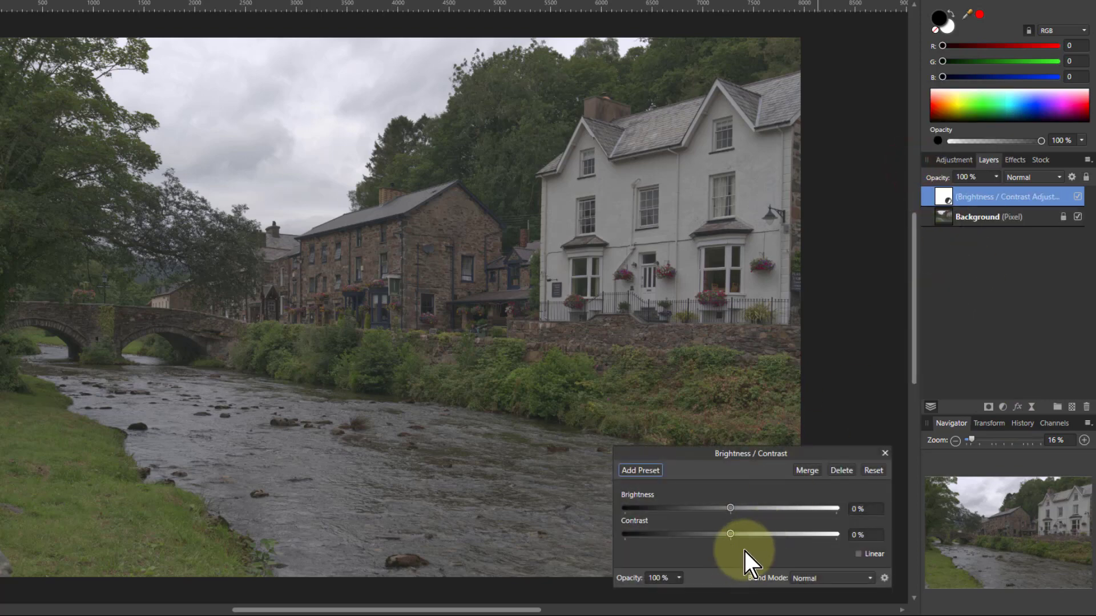
Set the adjustment to 60% brightness and 57% contrast, then close the Brightness / Contrast settings
left_click_drag(735, 508, 793, 510)
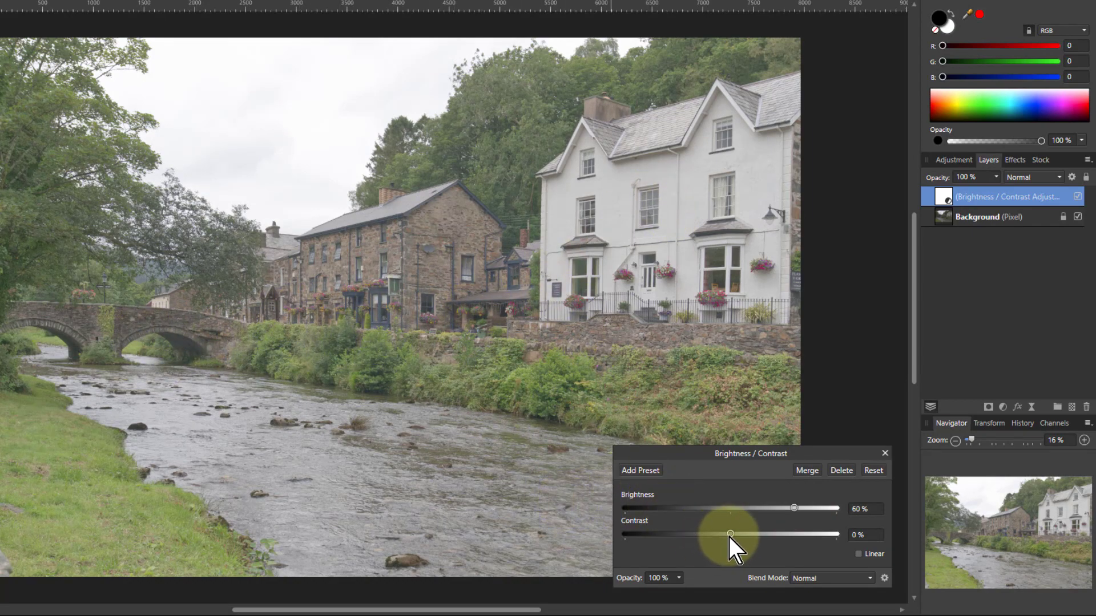
left_click_drag(734, 535, 791, 535)
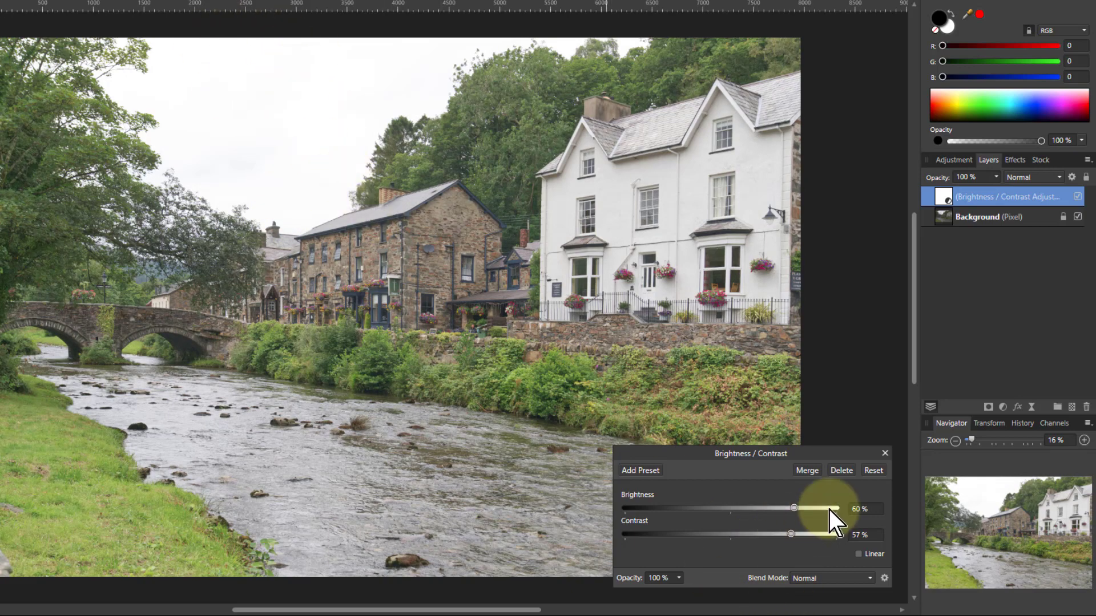
left_click(885, 454)
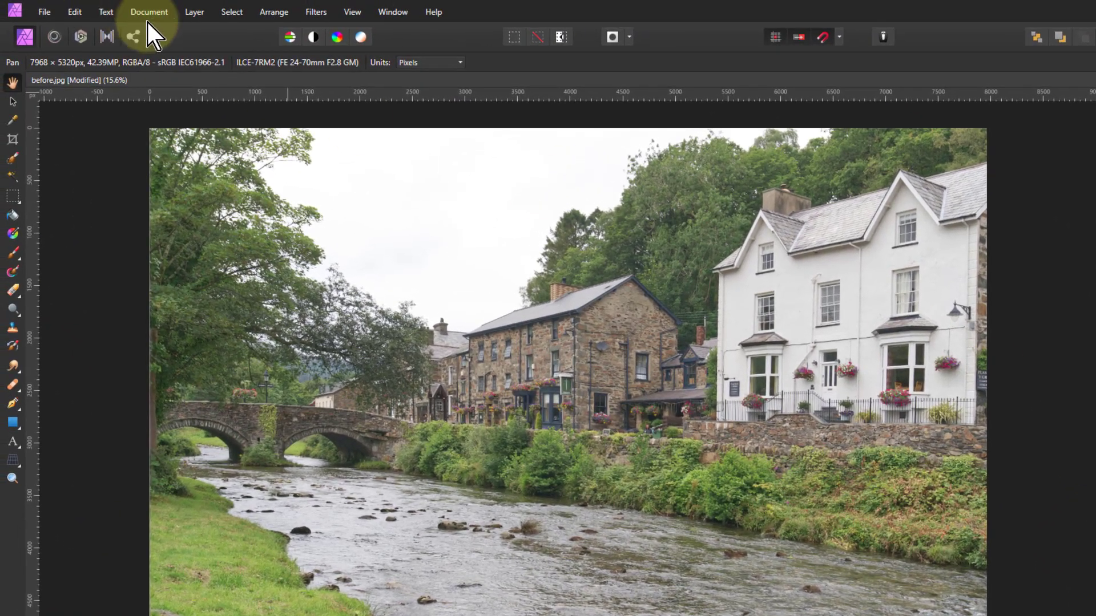
Add a new mask layer over the adjustment and switch to the Paint Brush Tool
left_click(177, 3)
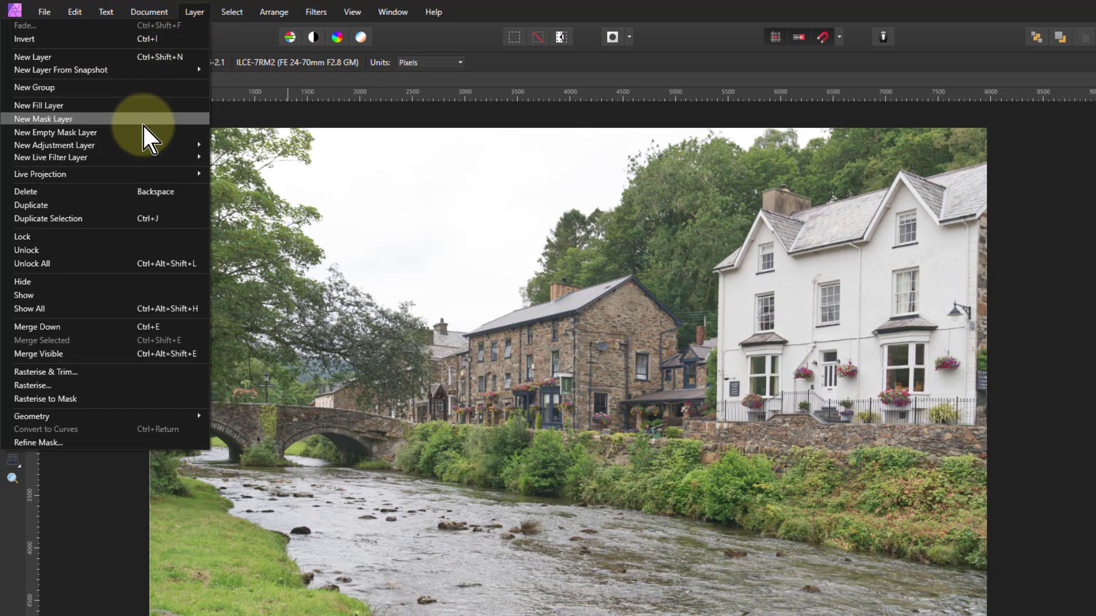
left_click(53, 122)
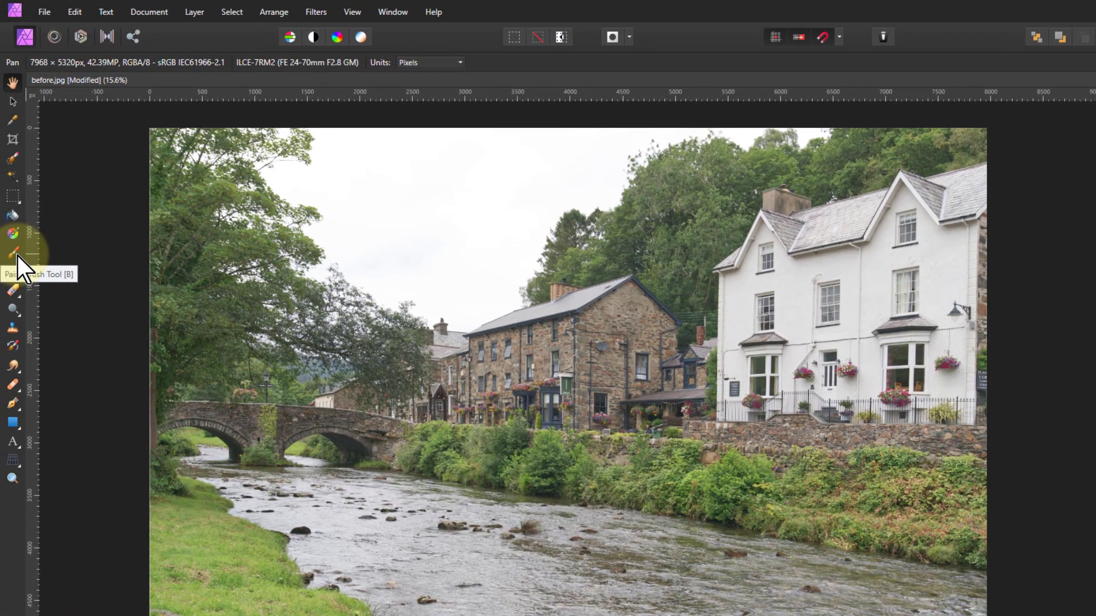
left_click(17, 255)
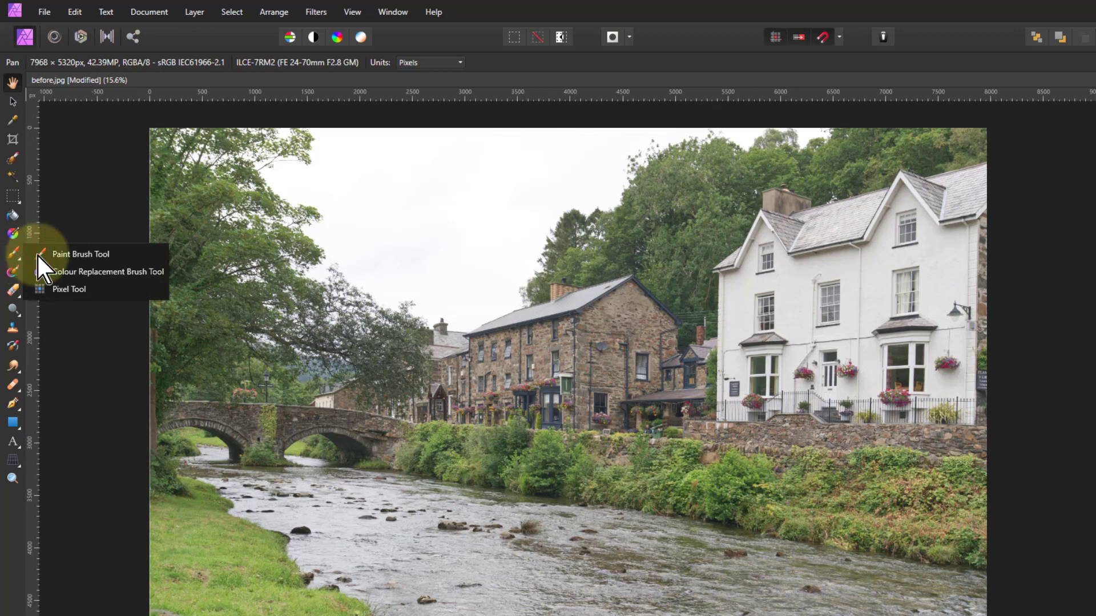
left_click(86, 257)
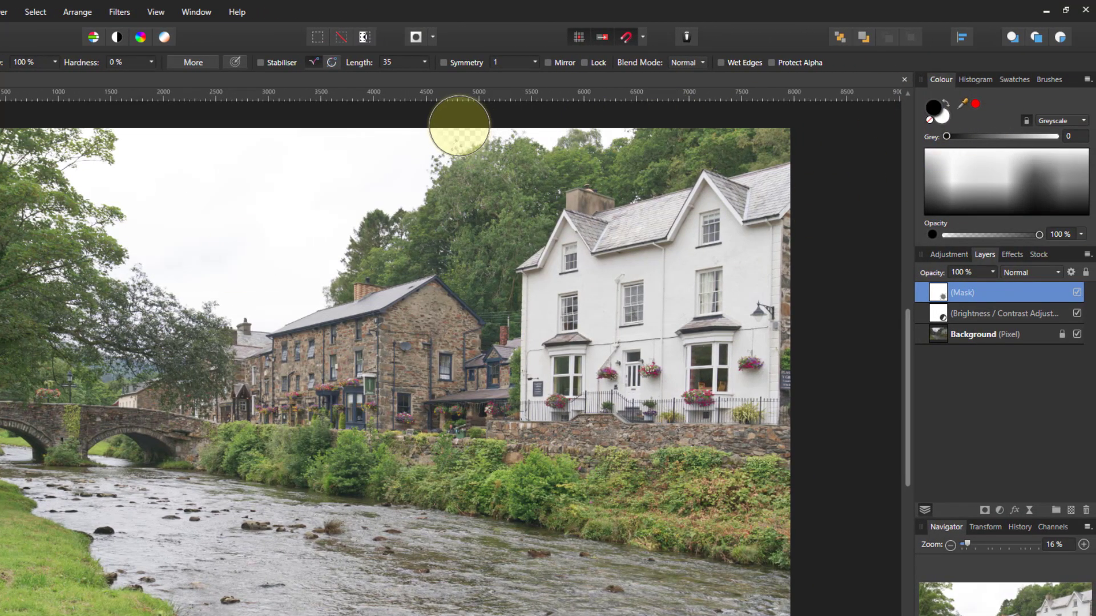
Paint black over the sky on the mask, then select the Brightness / Contrast layer too
mouse_move(441, 126)
left_mouse_down()
mouse_move(338, 193)
mouse_move(287, 259)
mouse_move(238, 264)
mouse_move(133, 183)
mouse_move(162, 175)
mouse_move(162, 157)
mouse_move(200, 173)
mouse_move(250, 135)
mouse_move(257, 185)
mouse_move(293, 128)
mouse_move(347, 127)
mouse_move(247, 302)
mouse_move(283, 280)
left_mouse_up()
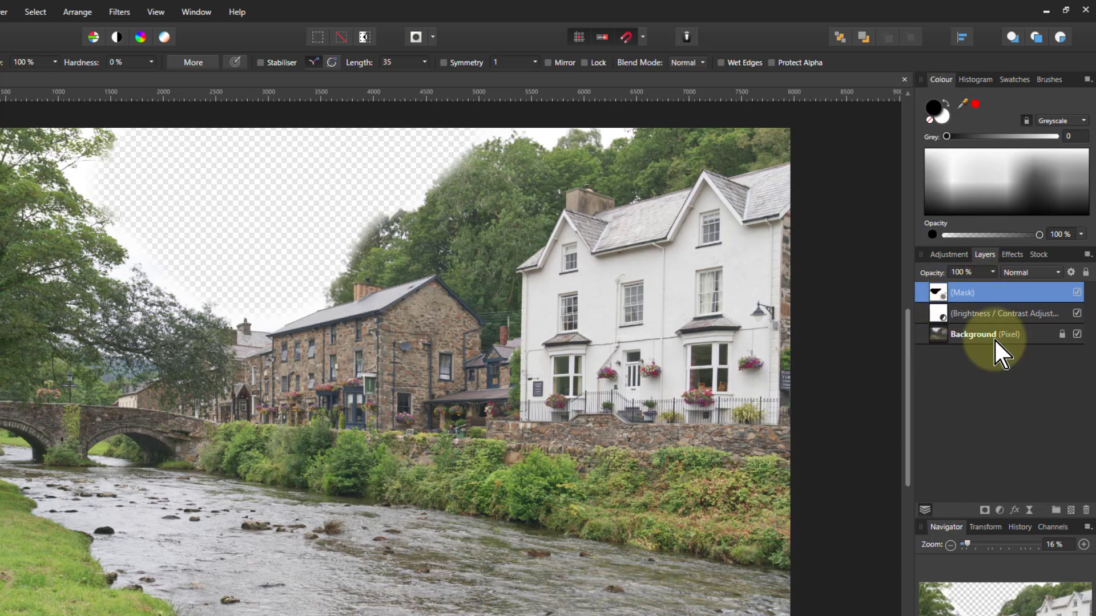
left_click(977, 311, "shift")
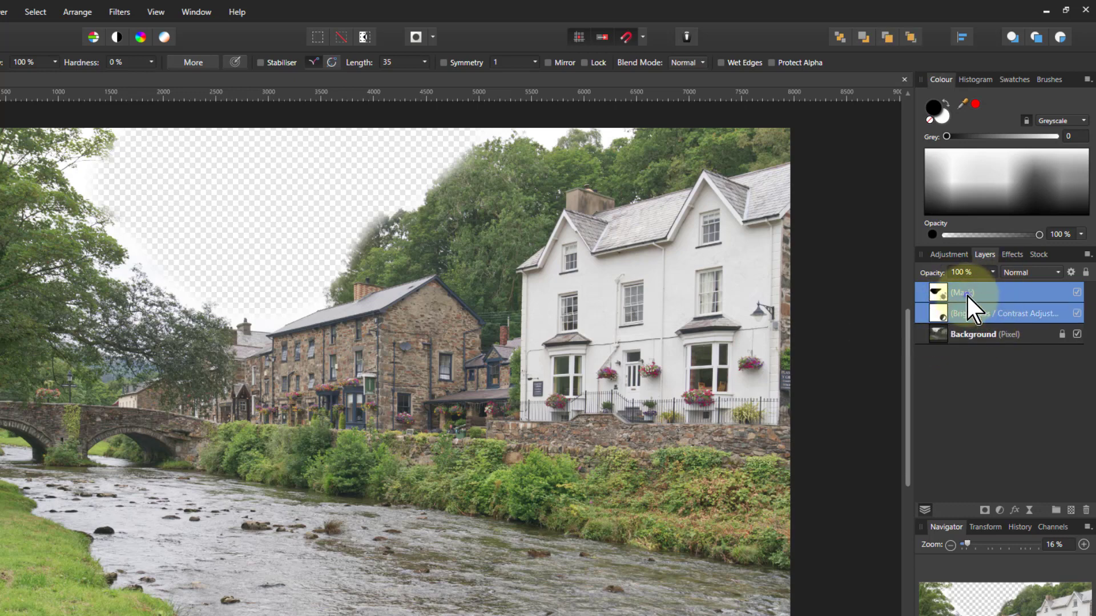
Group the mask with the Brightness / Contrast layer and select the mask inside the group
right_click(967, 294)
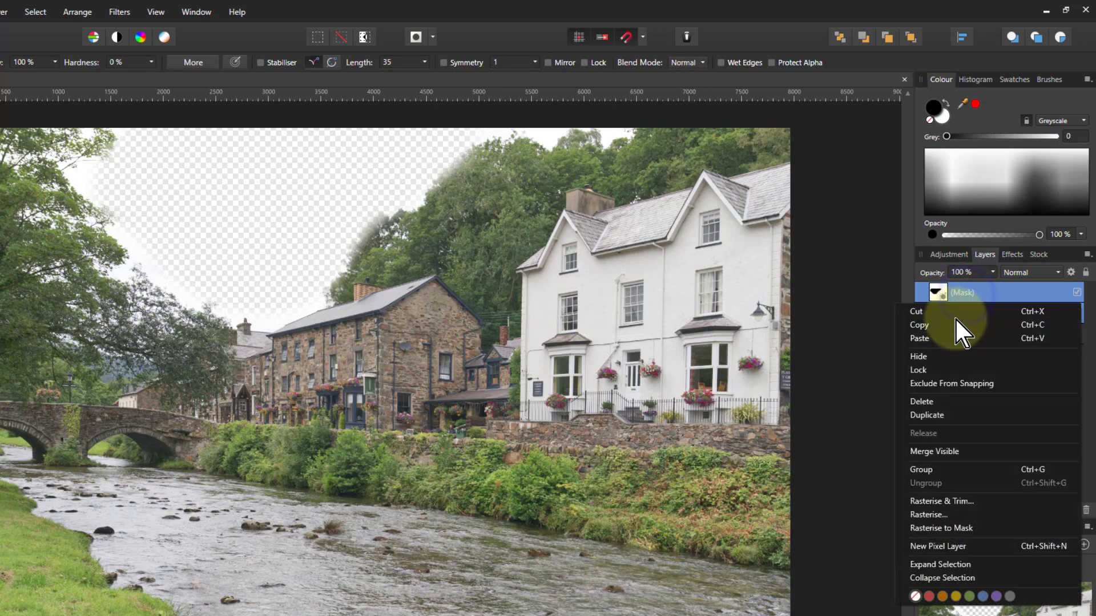
left_click(926, 467)
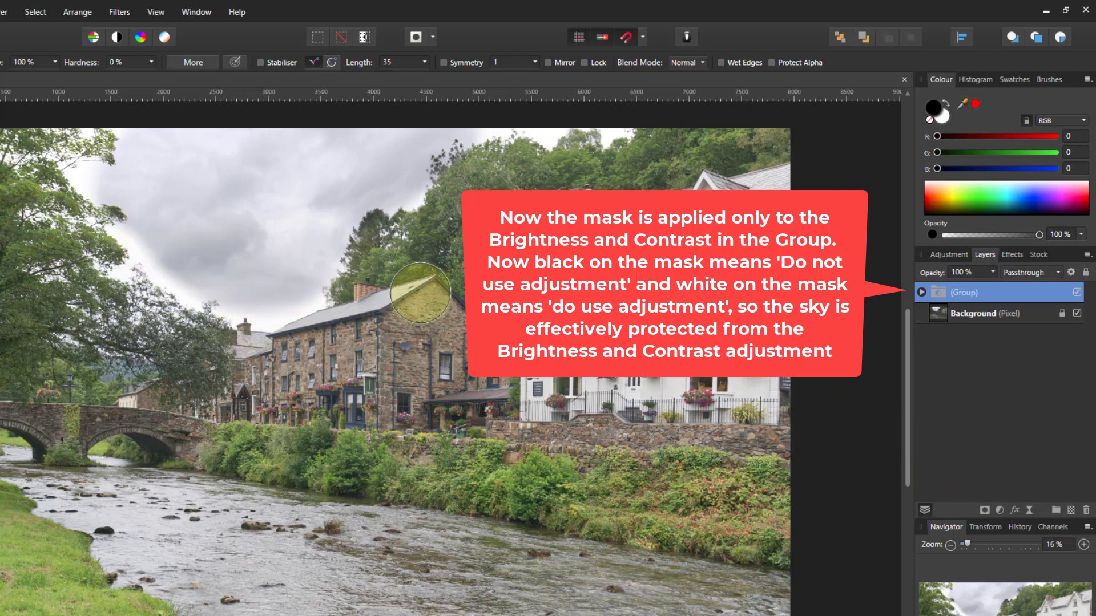
left_click(921, 294)
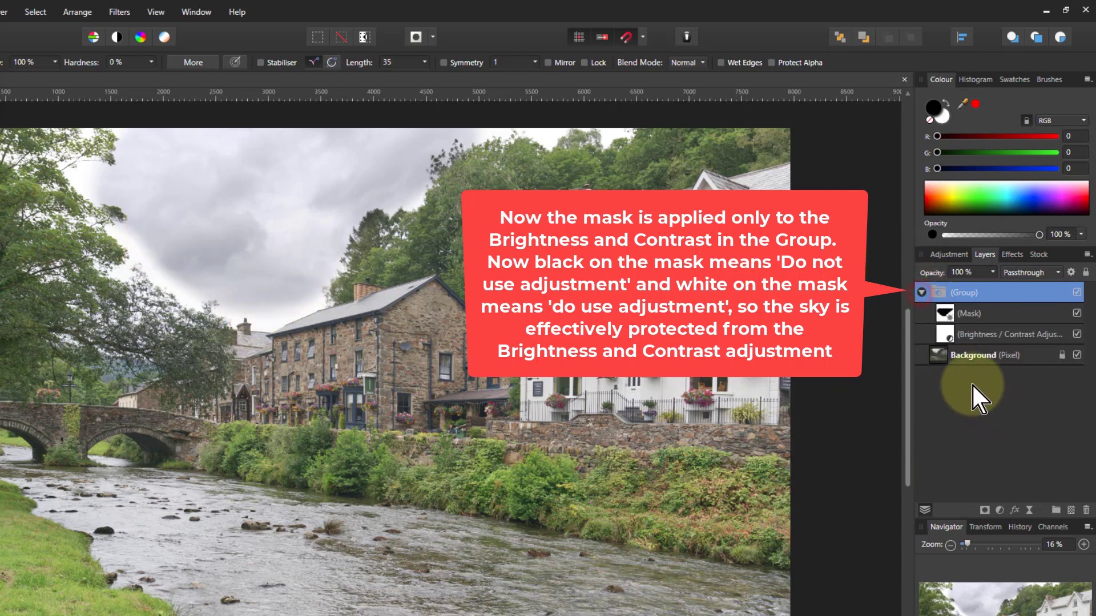
left_click(950, 314)
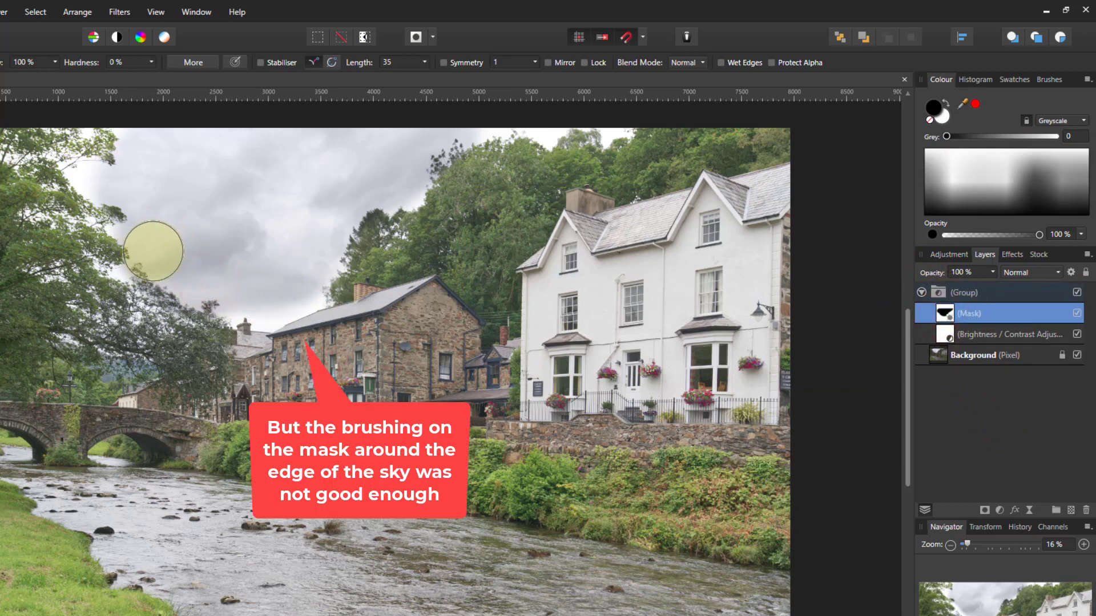
Paint more sky on the mask, then rewind the History panel to the original photo
left_click(93, 171)
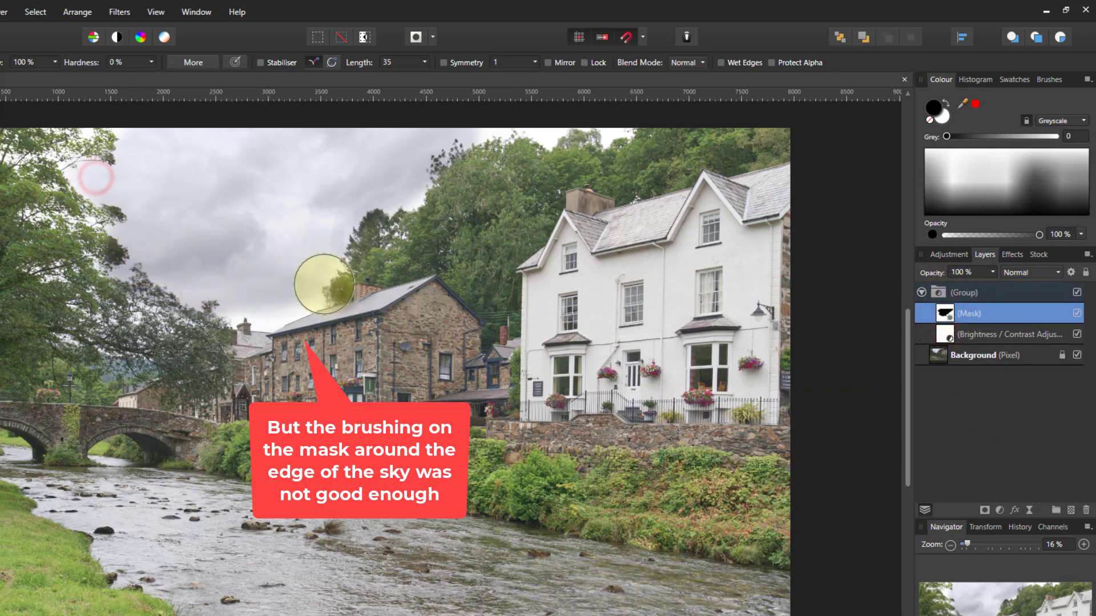
left_click(308, 282)
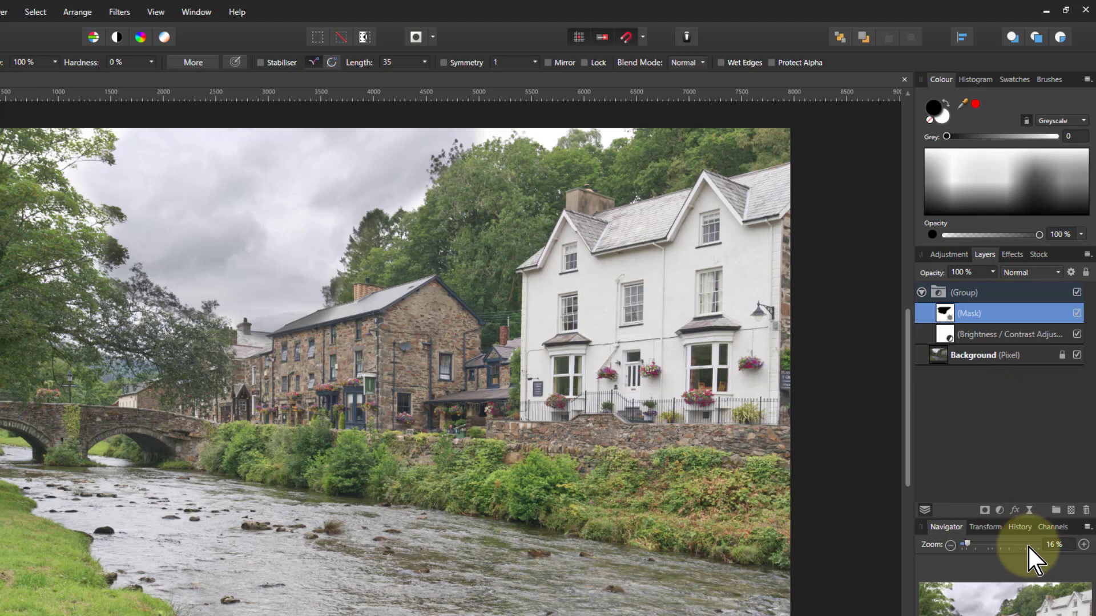
left_click(1018, 527)
left_click_drag(1078, 542, 899, 562)
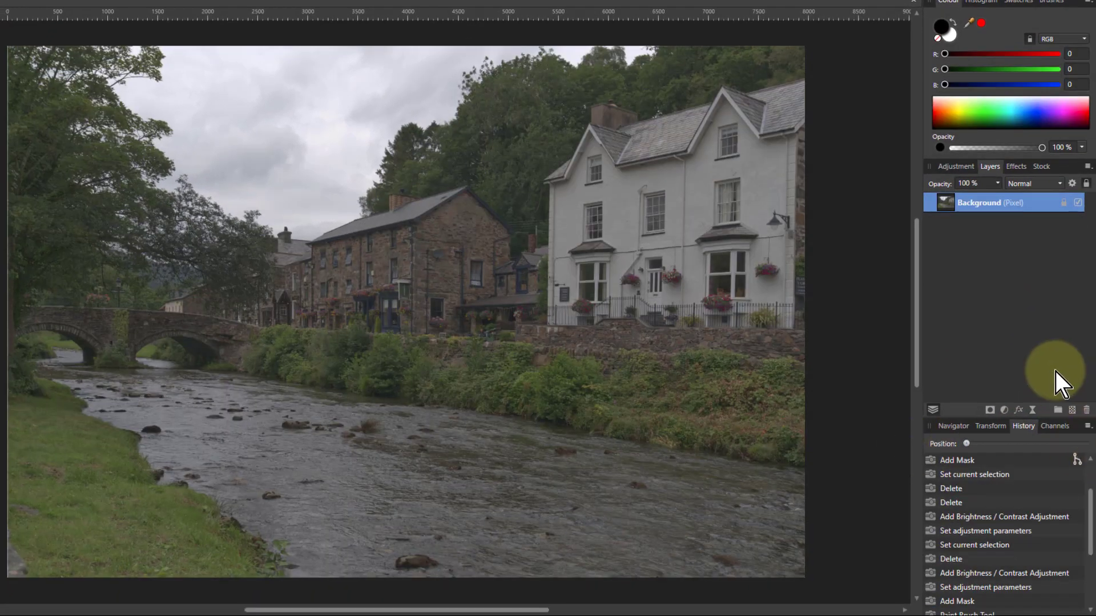
Add a new Brightness/Contrast layer set to 61% brightness and 60% contrast, and close its settings
left_click(1006, 413)
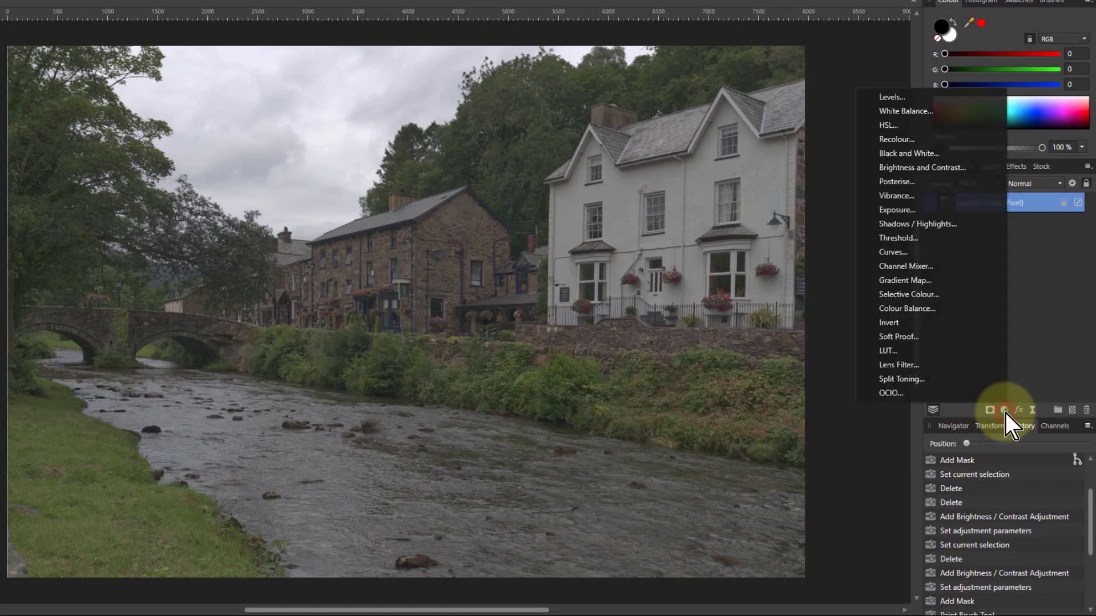
left_click(921, 171)
left_click_drag(738, 509, 800, 512)
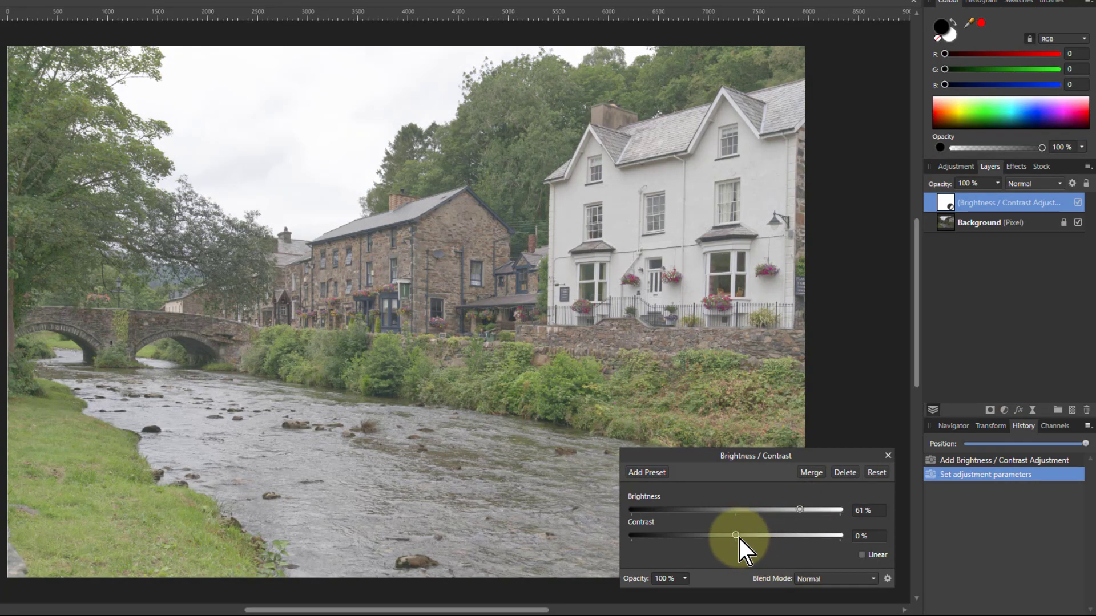
left_click_drag(740, 540, 802, 540)
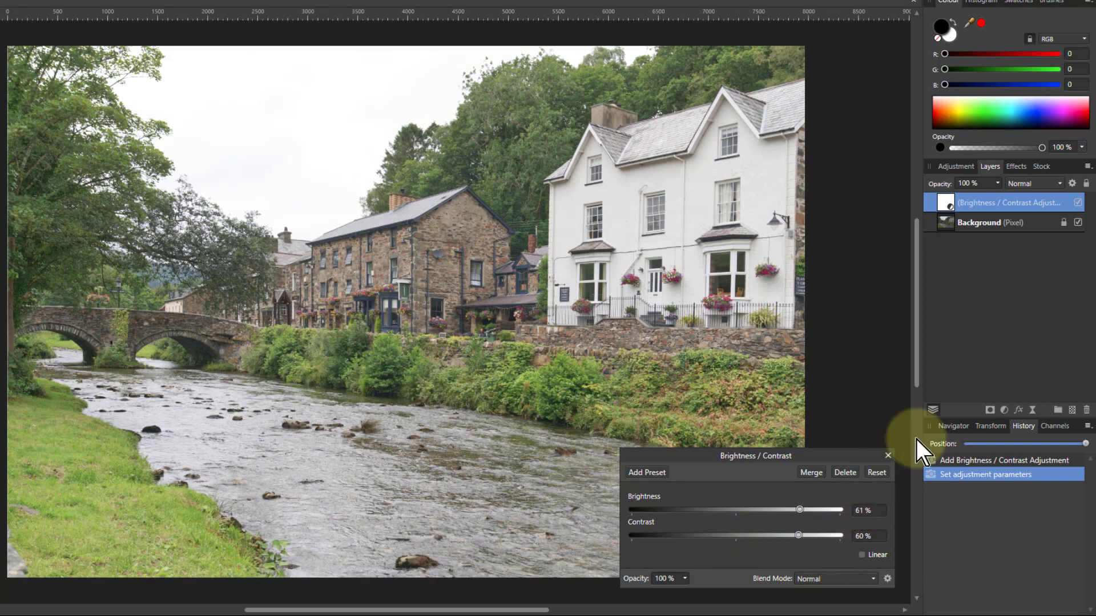
left_click(888, 456)
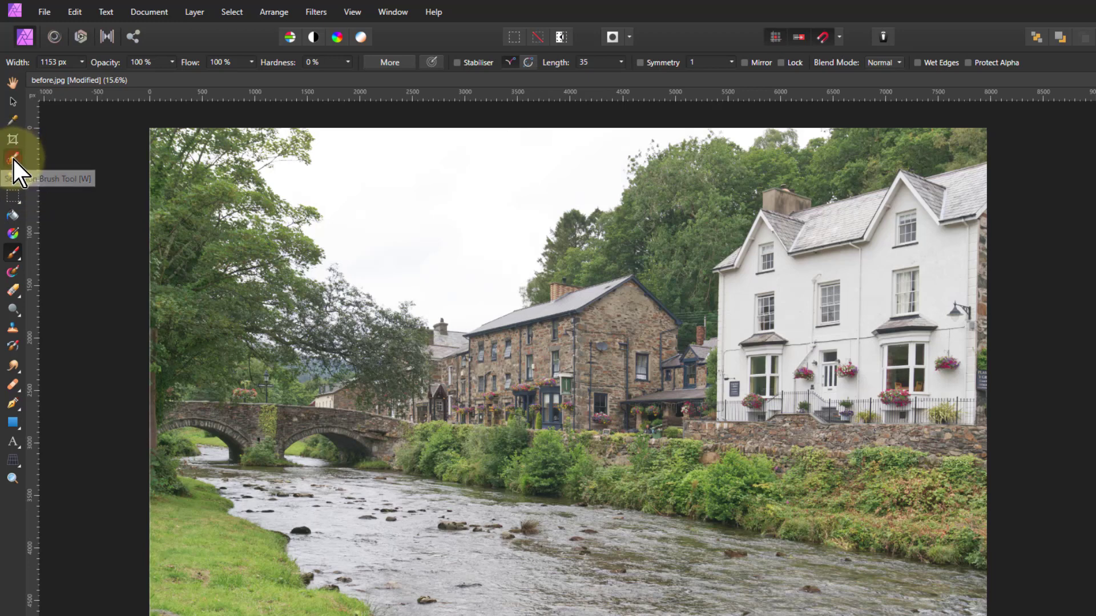
Select the sky with the Selection Brush, making Background the working layer and adding more strokes
left_click(12, 160)
mouse_move(338, 123)
left_mouse_down()
mouse_move(351, 206)
mouse_move(312, 178)
left_mouse_up()
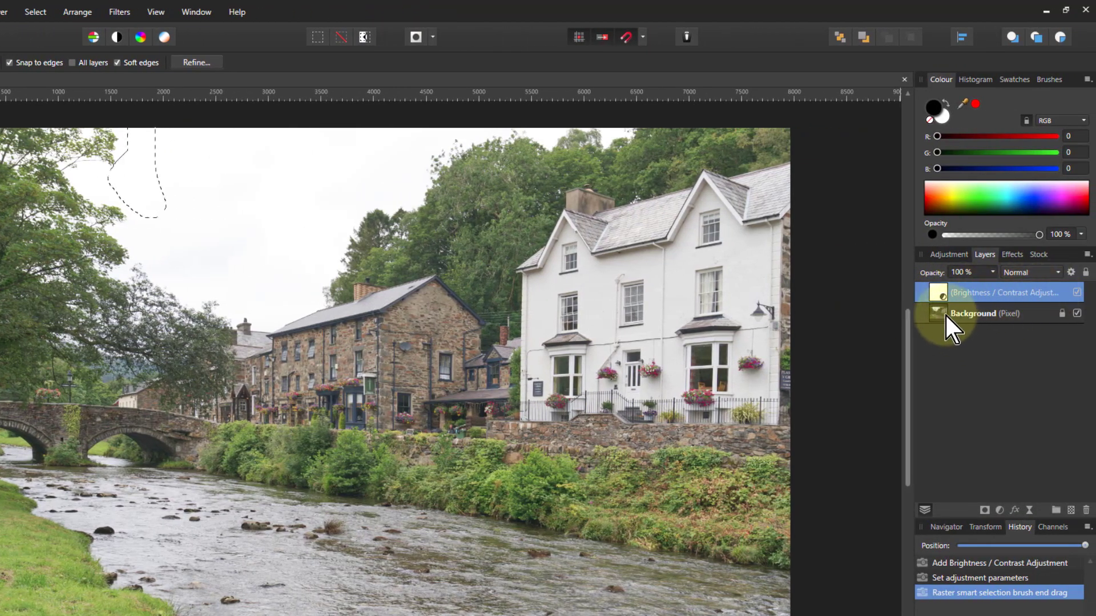
left_click(940, 315)
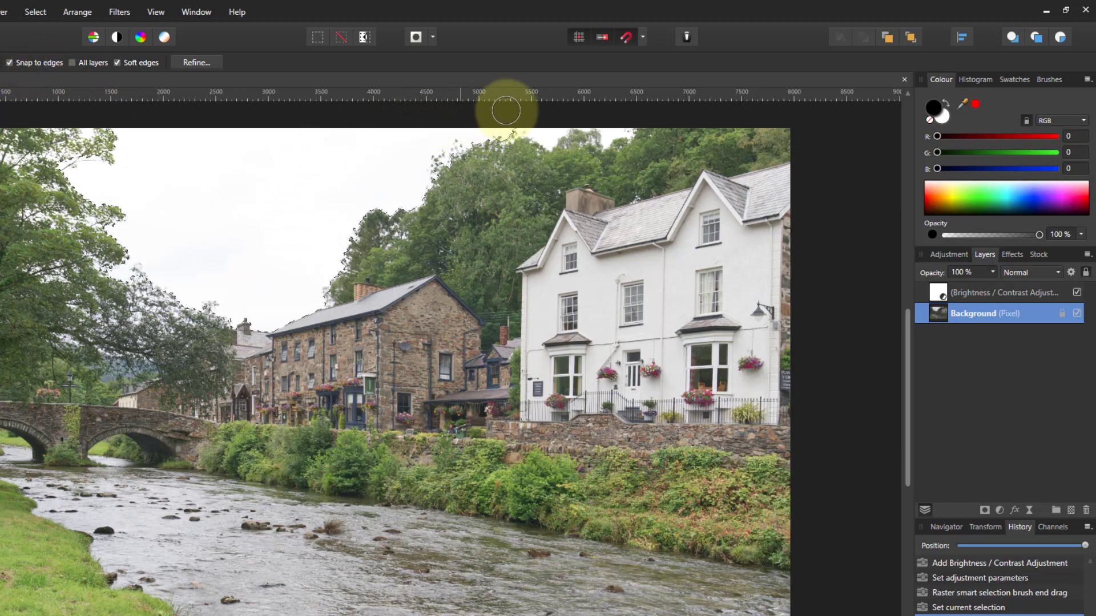
left_click_drag(546, 121, 575, 117)
left_click(612, 110)
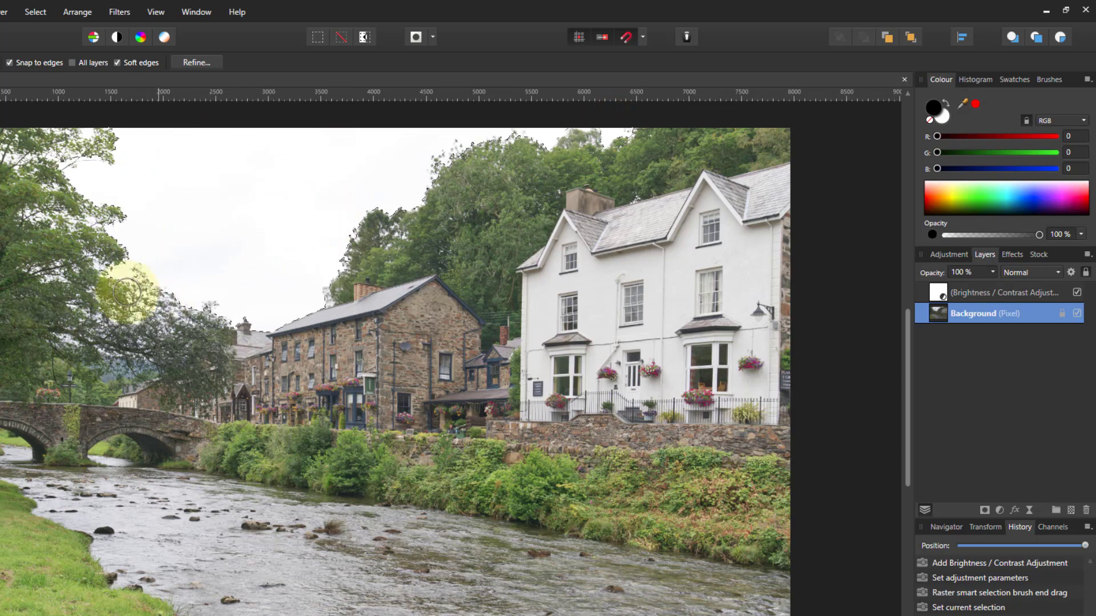
Refine the sky selection edge along the left trees, stone house and top treeline, then apply
left_click(193, 64)
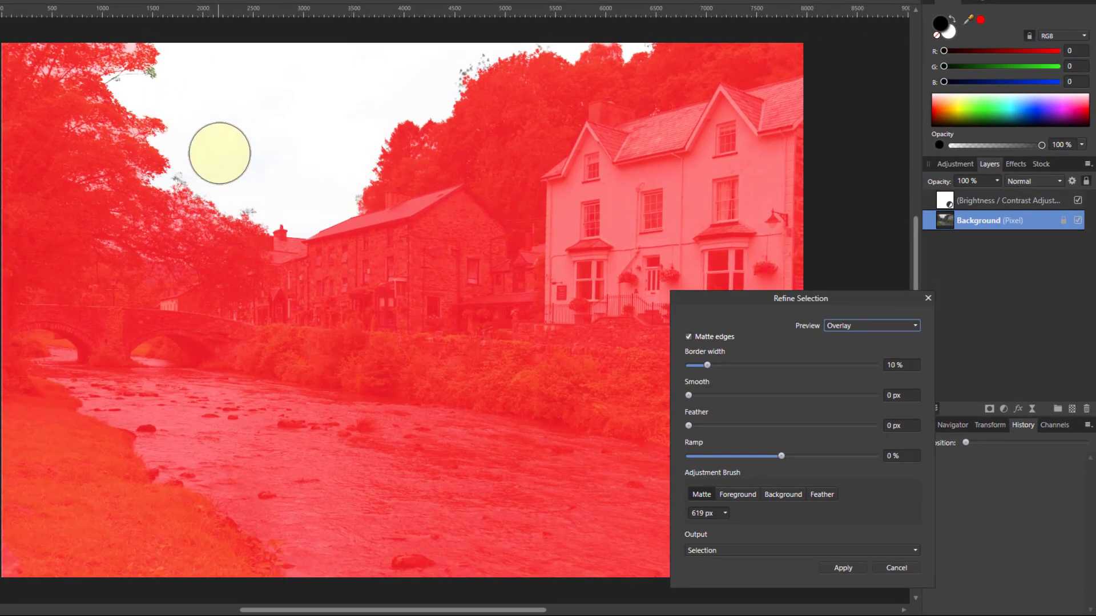
mouse_move(228, 164)
left_mouse_down()
mouse_move(241, 212)
mouse_move(175, 223)
mouse_move(162, 212)
mouse_move(159, 230)
mouse_move(122, 236)
mouse_move(110, 226)
mouse_move(175, 243)
mouse_move(87, 149)
mouse_move(100, 174)
mouse_move(101, 122)
mouse_move(149, 147)
mouse_move(140, 104)
mouse_move(66, 77)
mouse_move(44, 57)
mouse_move(53, 47)
mouse_move(13, 54)
mouse_move(112, 44)
mouse_move(156, 66)
left_mouse_up()
left_click(426, 209)
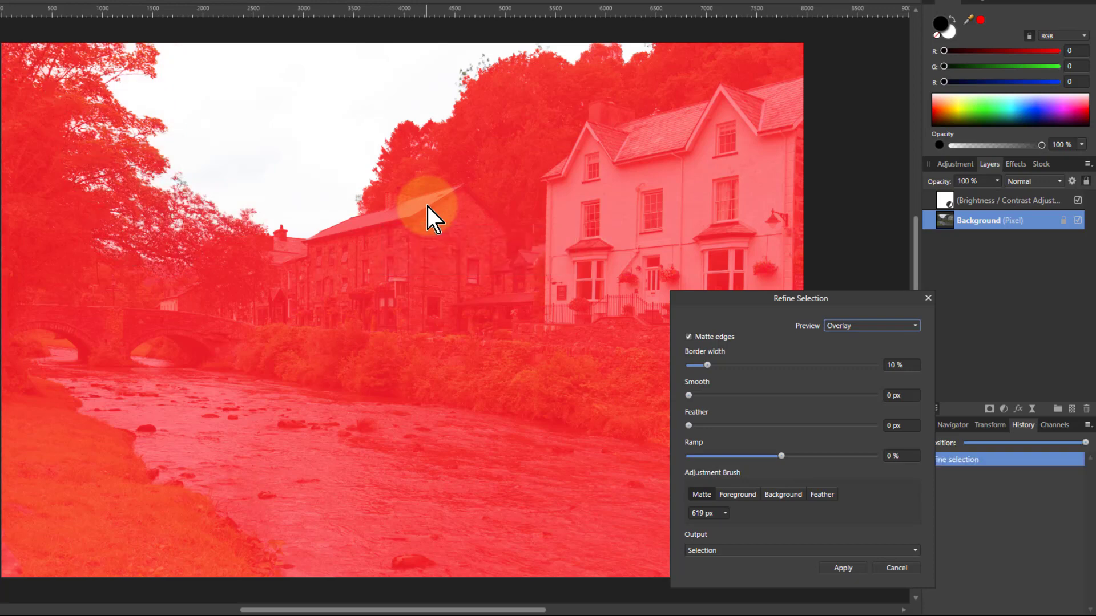
left_click_drag(199, 178, 430, 194)
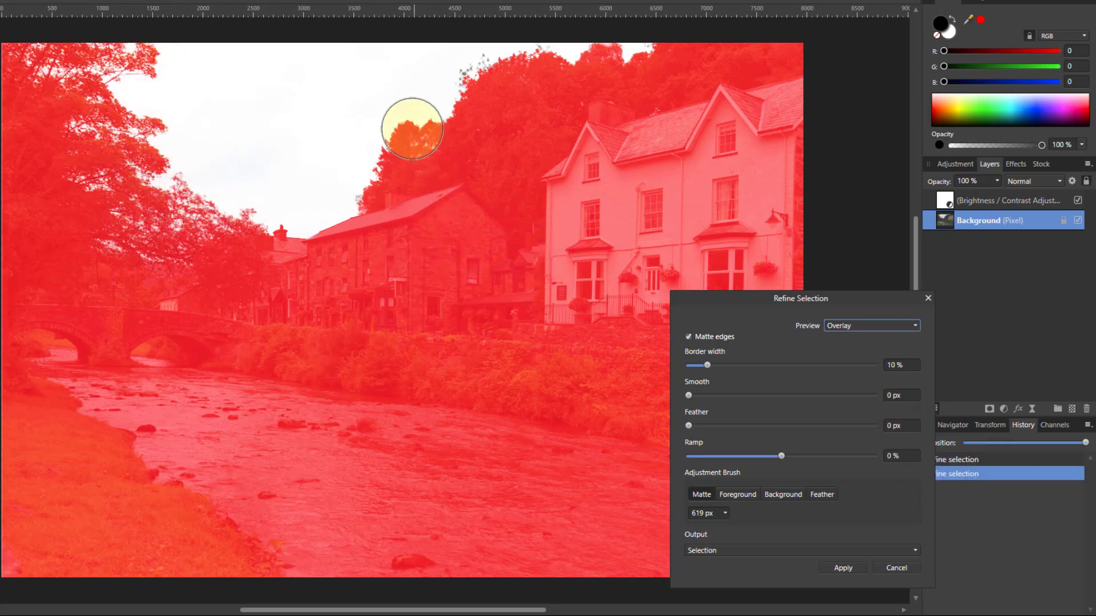
mouse_move(406, 132)
left_mouse_down()
mouse_move(472, 69)
mouse_move(559, 66)
mouse_move(671, 36)
left_mouse_up()
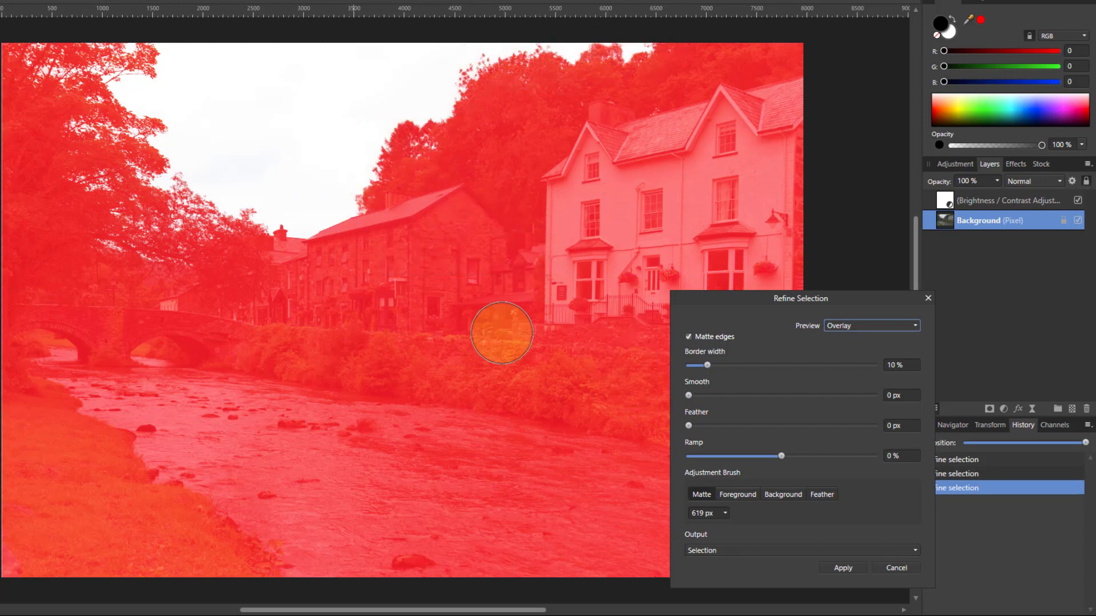
left_click(844, 569)
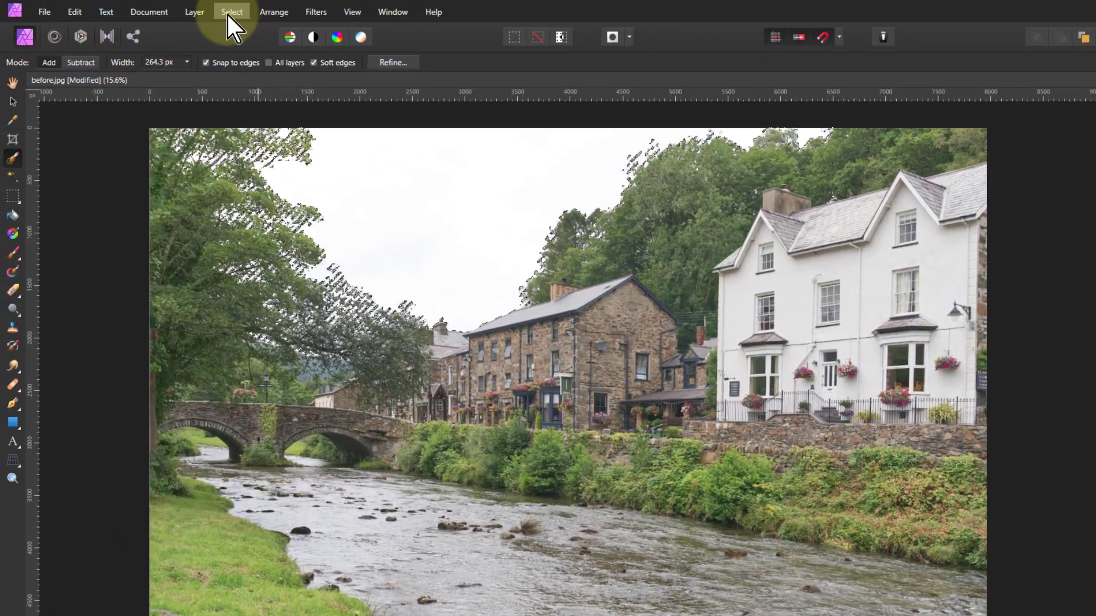
Invert the pixel selection and set the Selection Brush mode to Subtract
left_click(228, 11)
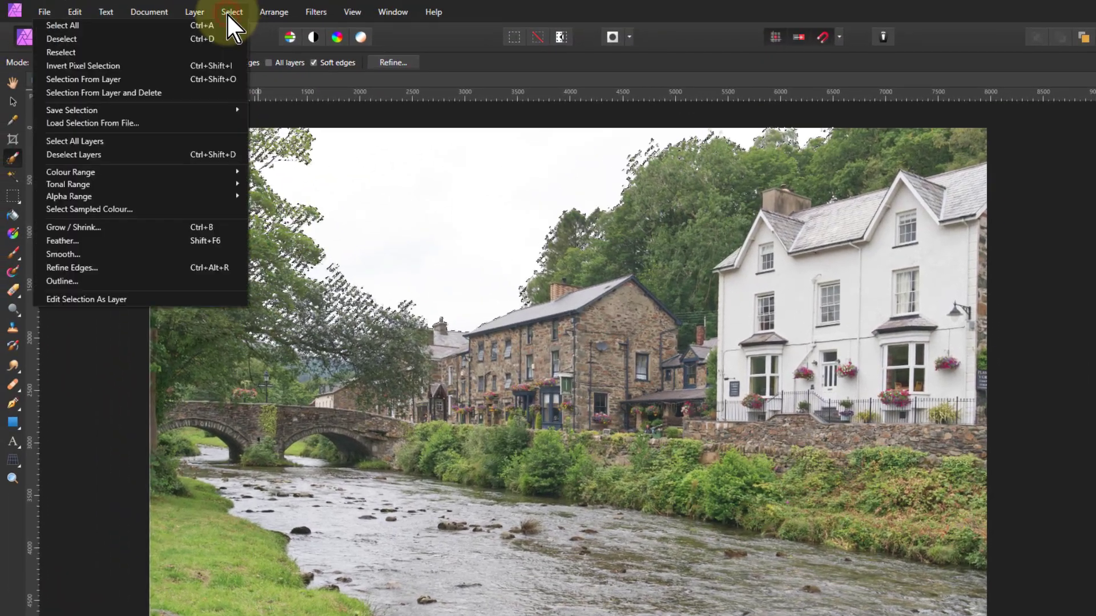
left_click(99, 63)
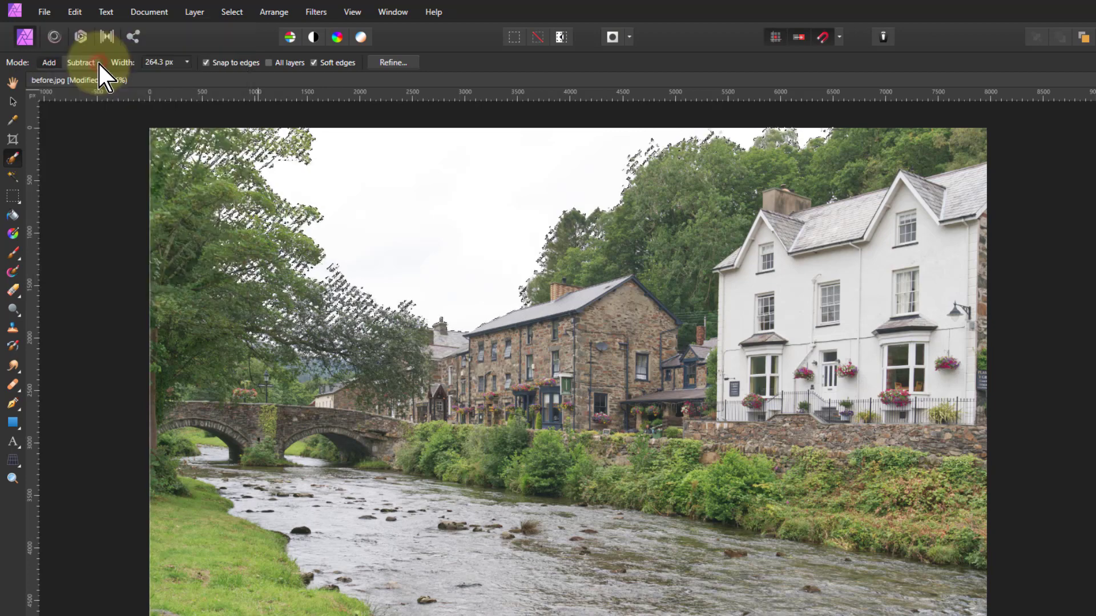
left_click(177, 274)
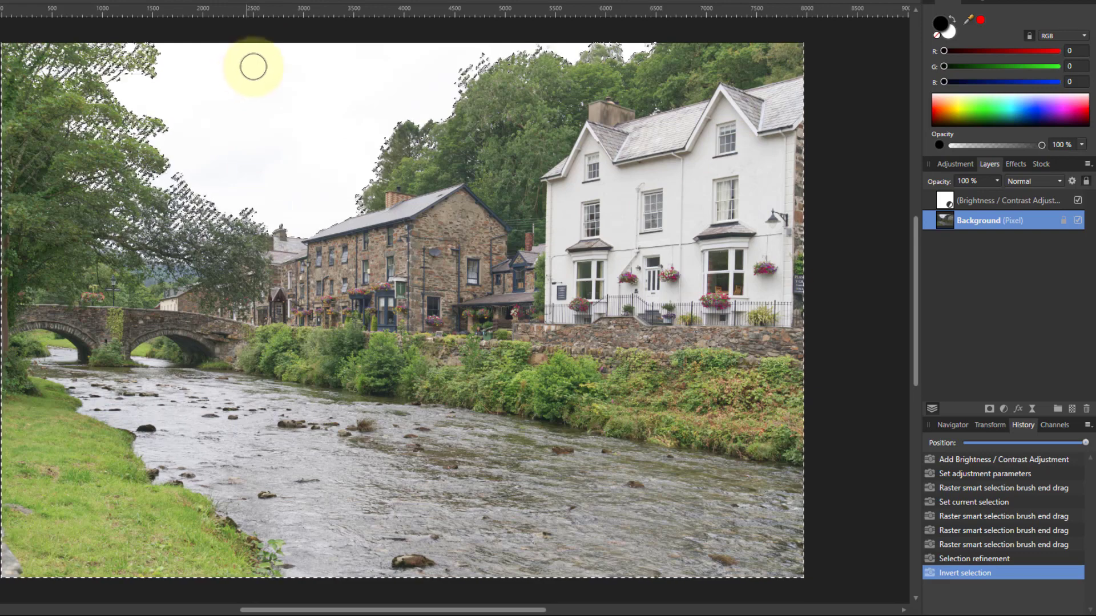
Turn the selection into a mask, inspect it in black and white, return to Background, and deselect
left_click(990, 410)
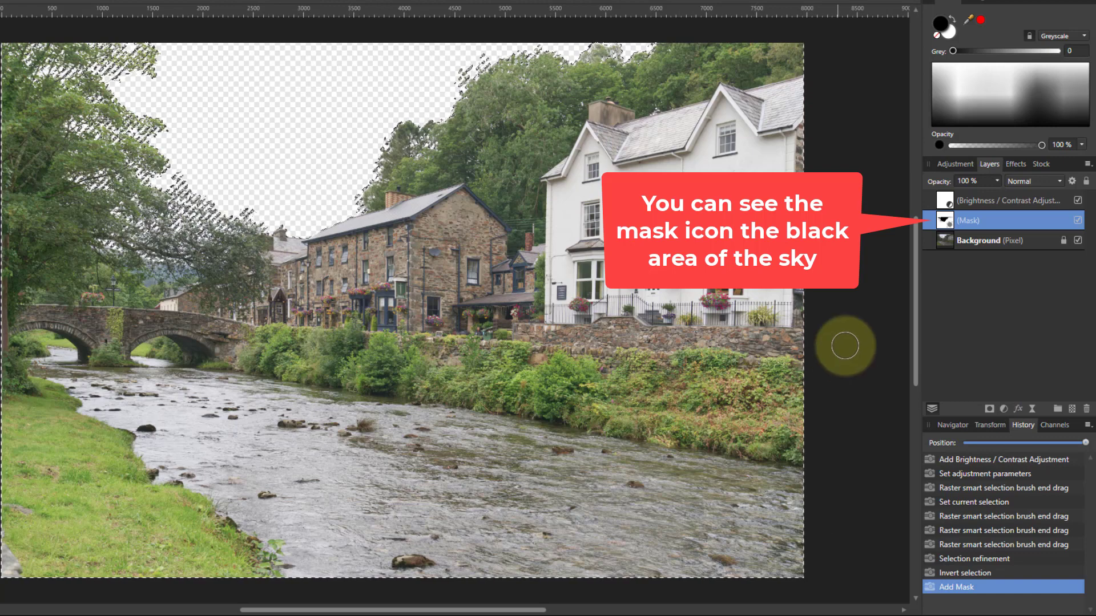
left_click(947, 220, "alt")
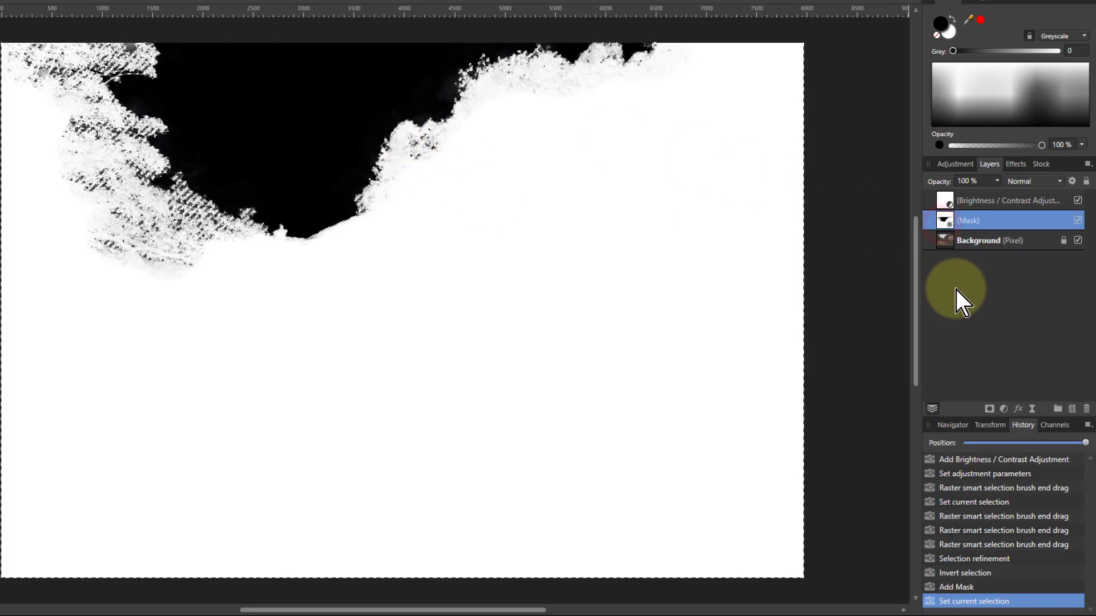
left_click(947, 242)
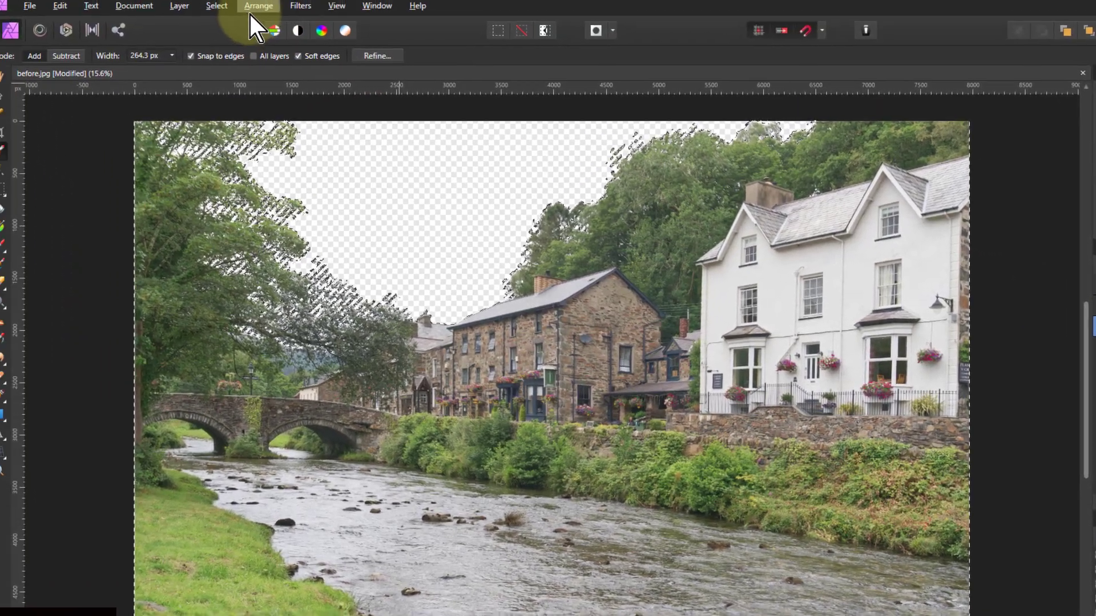
left_click(232, 12)
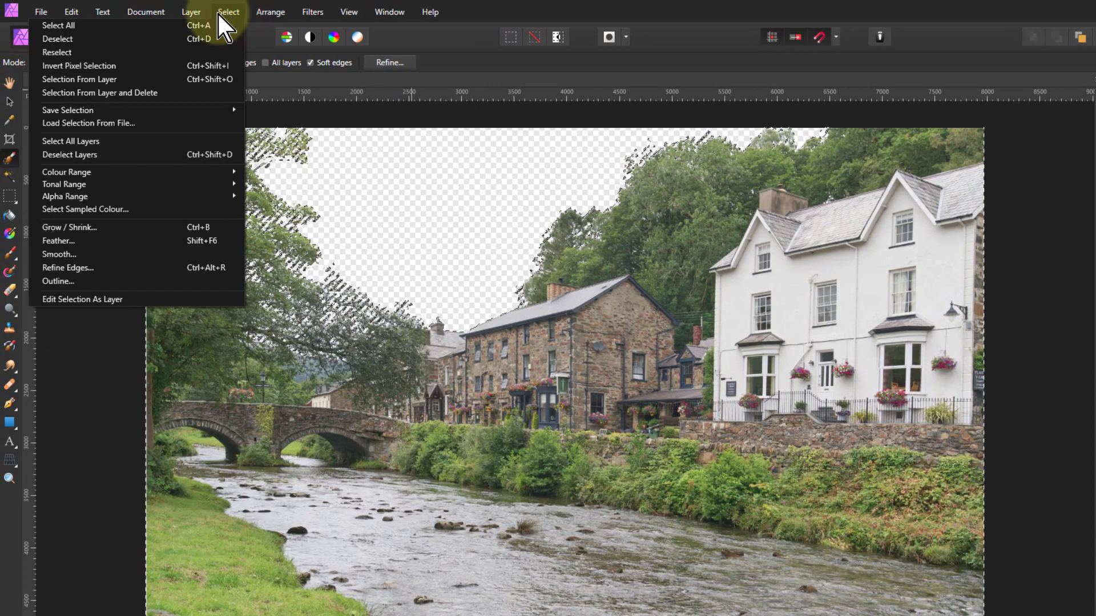
left_click(145, 41)
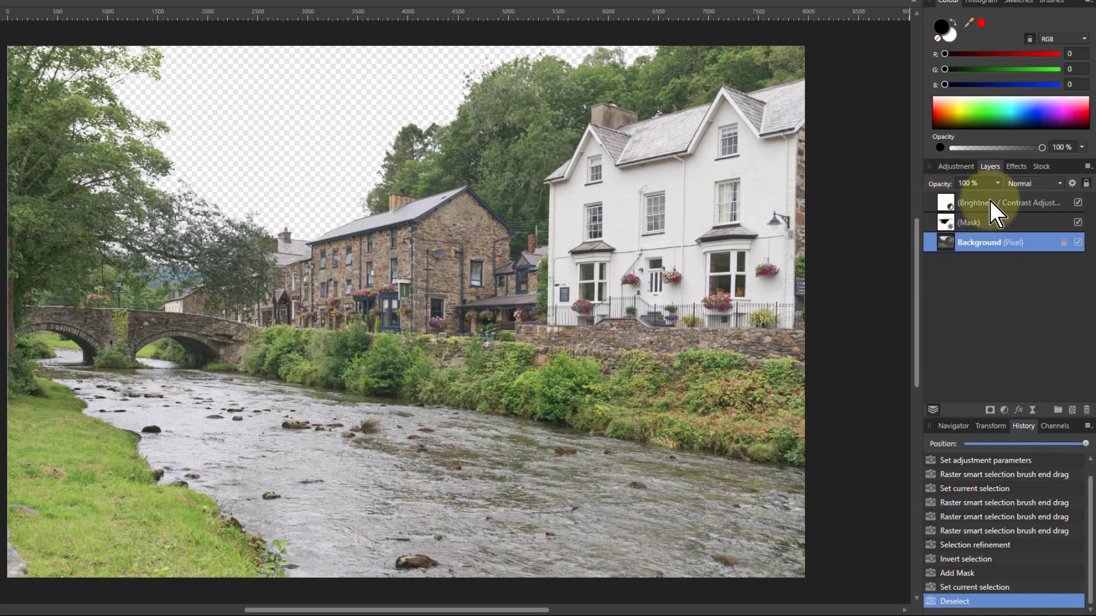
Move the Mask layer above the Brightness / Contrast layer and group the two together
left_click_drag(946, 218, 944, 195)
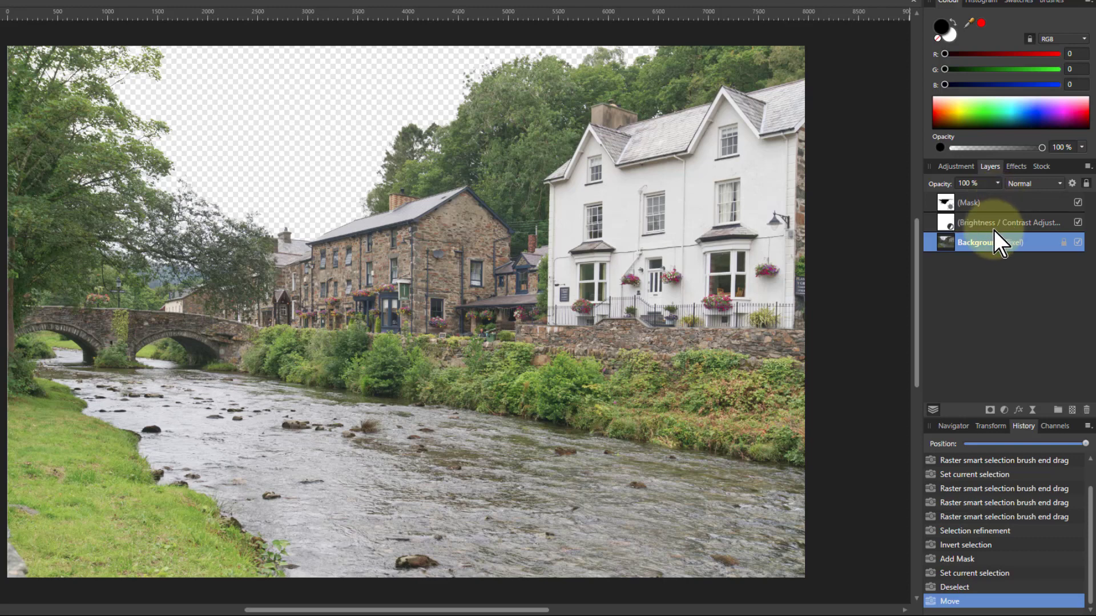
left_click(985, 204)
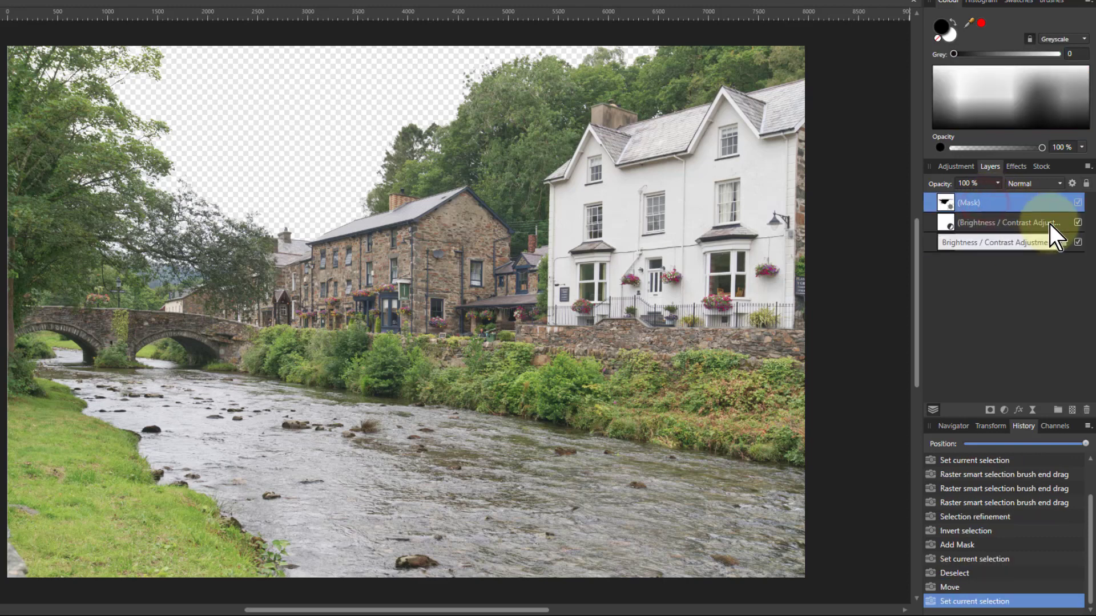
left_click(1015, 221, "shift")
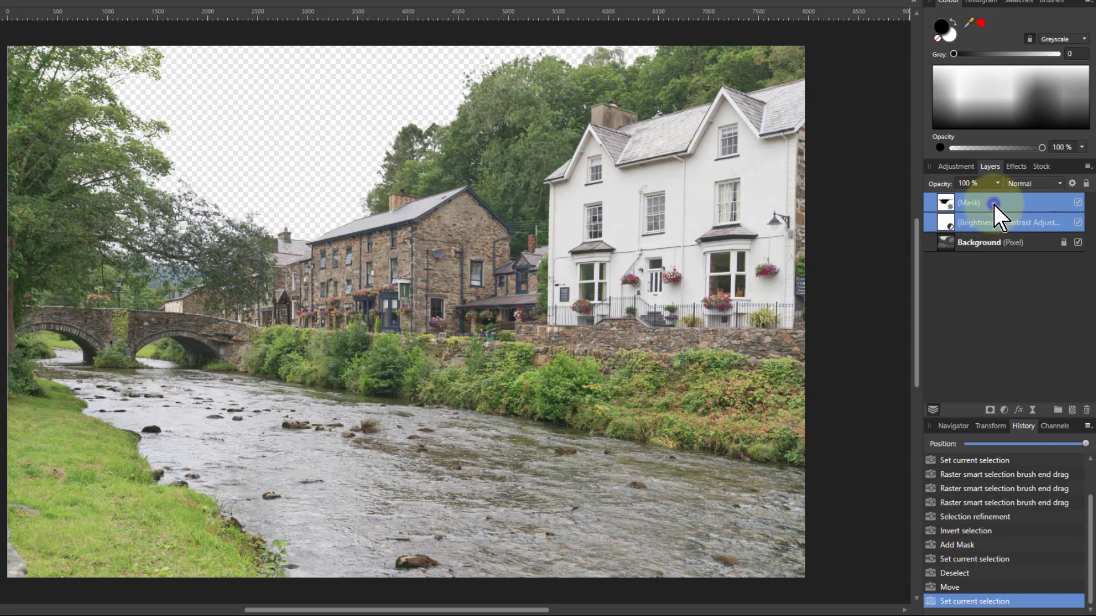
right_click(994, 205)
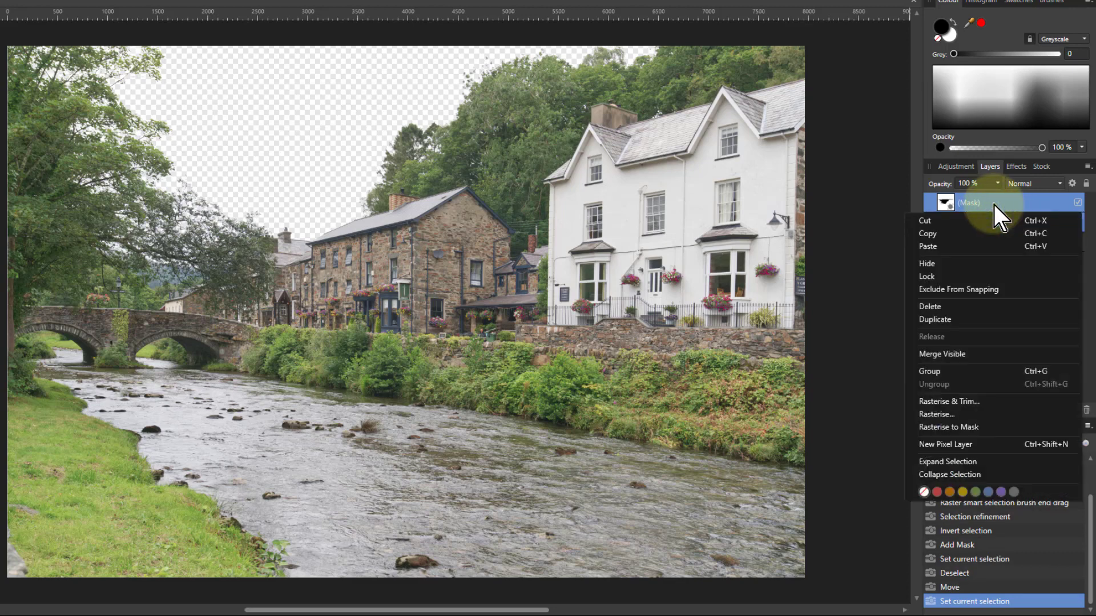
left_click(964, 372)
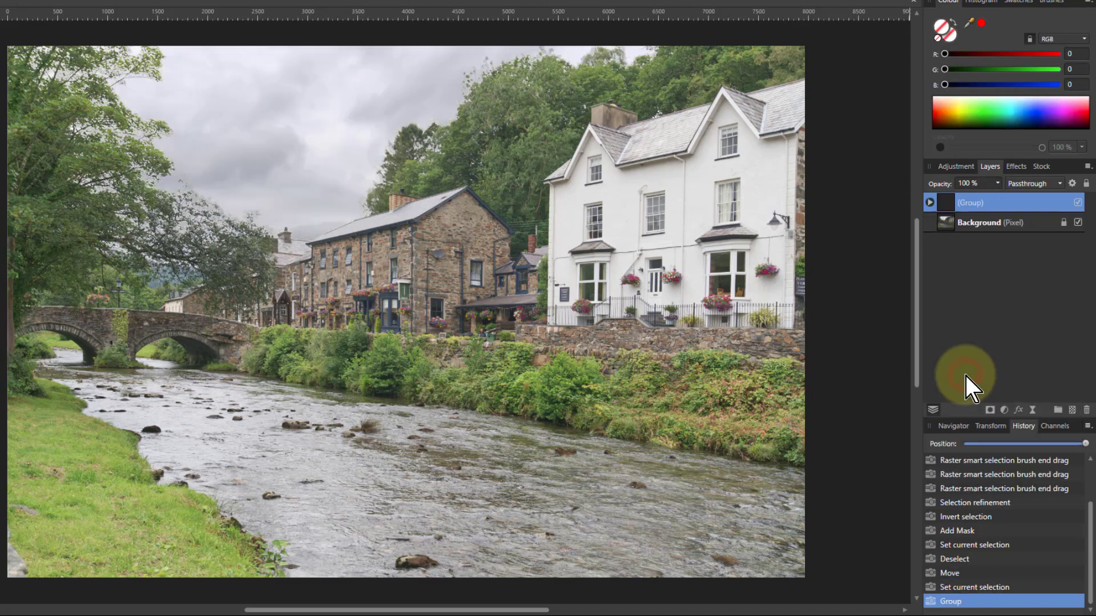
Expand the new group to reveal its Mask, then make the Background layer active
left_click(930, 203)
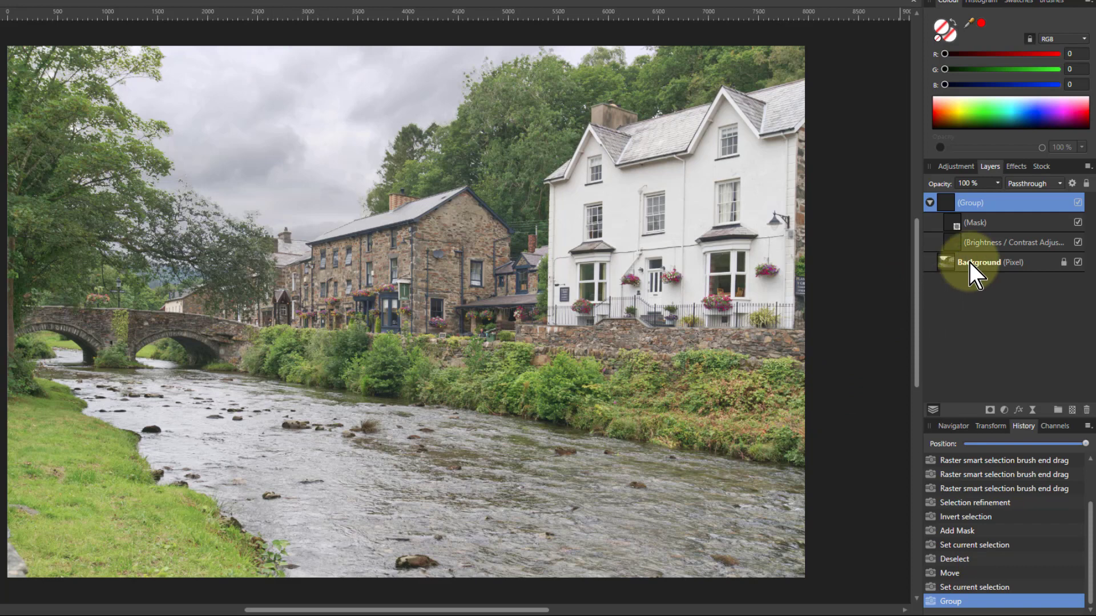
left_click(956, 225)
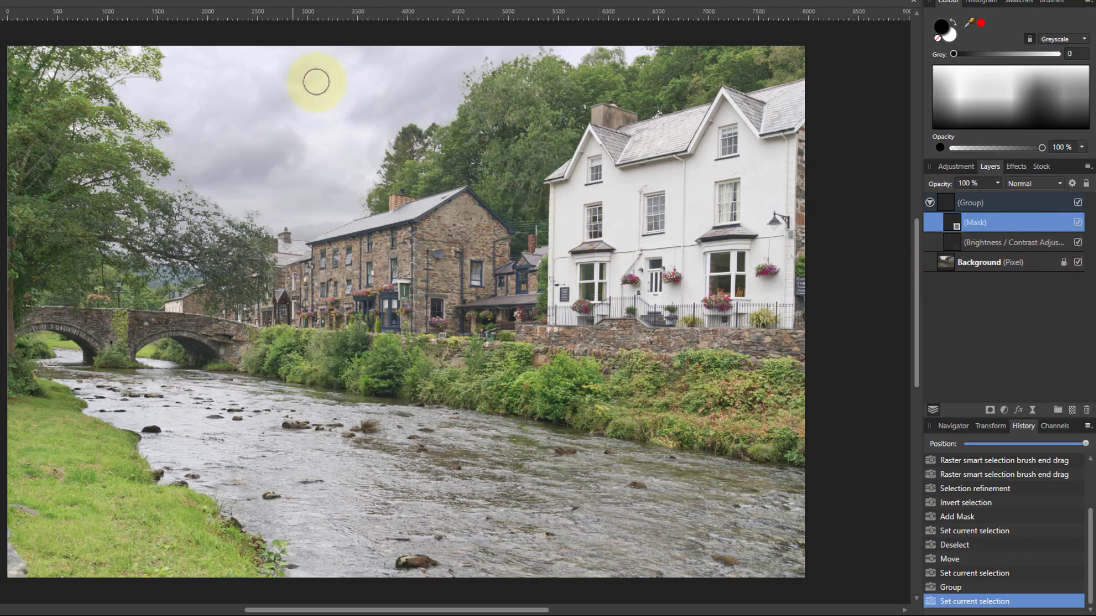
left_click(945, 261)
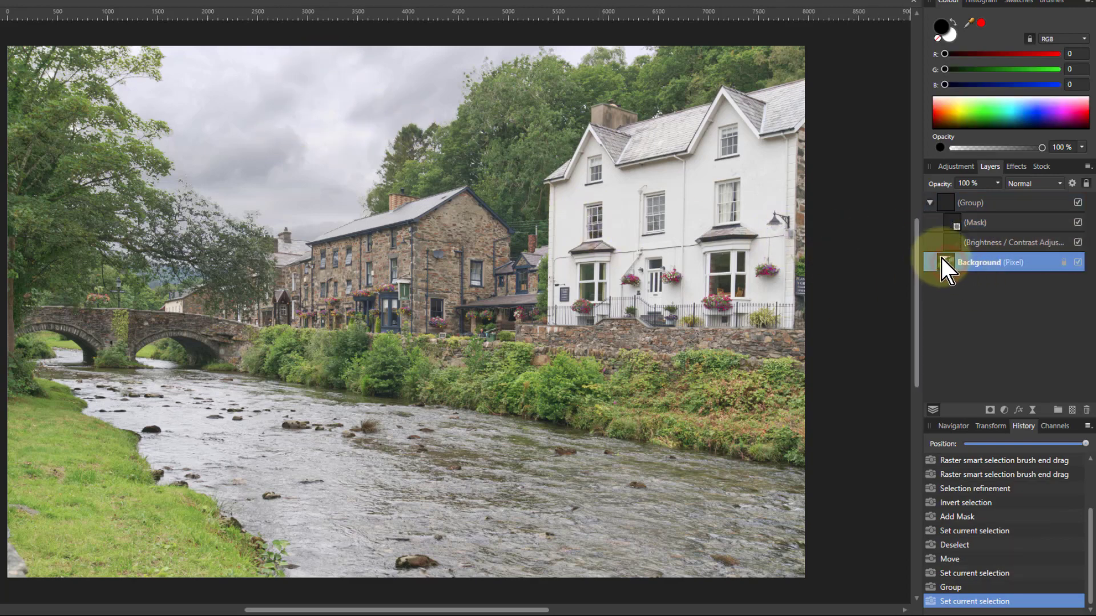